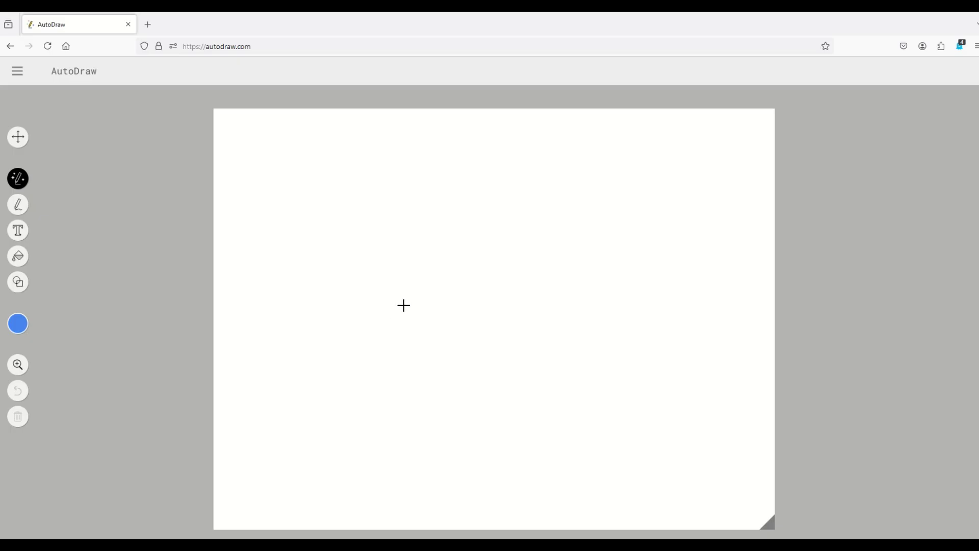
Sketch two triangular sails and a mast, then a hull and a wavy water line below.
{"action": "mouse_move", "coordinate": [462, 218]}
{"action": "left_mouse_down"}
{"action": "mouse_move", "coordinate": [394, 332]}
{"action": "mouse_move", "coordinate": [442, 384]}
{"action": "mouse_move", "coordinate": [471, 382]}
{"action": "left_mouse_up"}
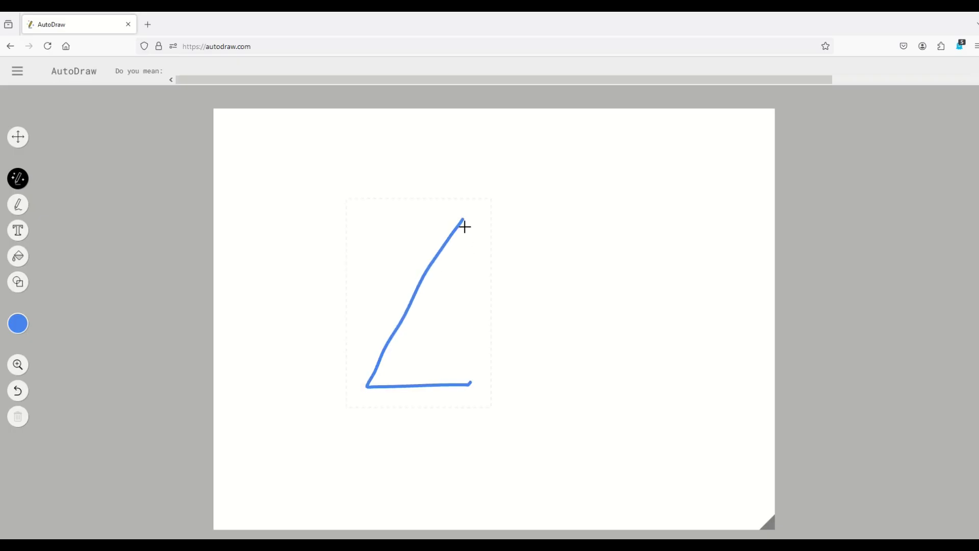
{"action": "left_click_drag", "start_coordinate": [465, 223], "coordinate": [470, 384]}
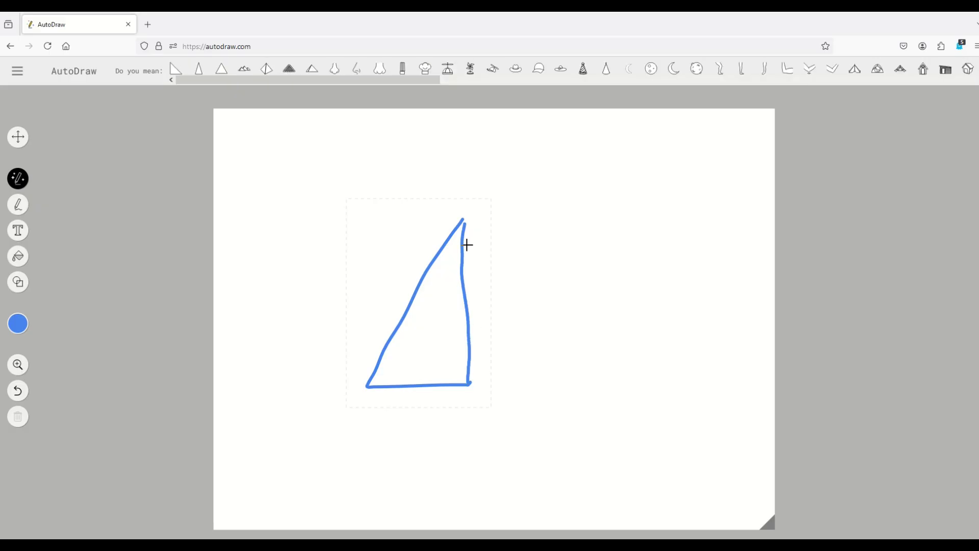
{"action": "mouse_move", "coordinate": [466, 248]}
{"action": "left_mouse_down"}
{"action": "mouse_move", "coordinate": [535, 379]}
{"action": "mouse_move", "coordinate": [470, 381]}
{"action": "left_mouse_up"}
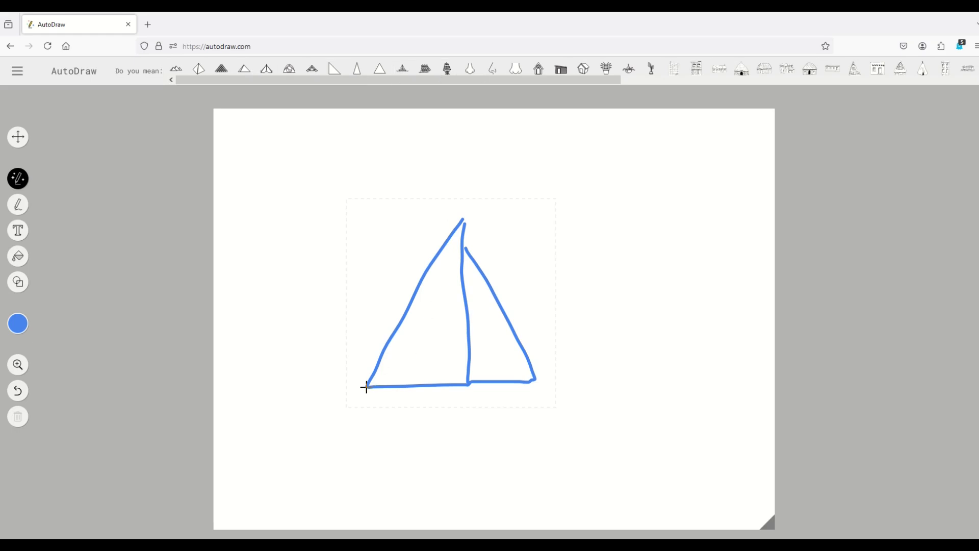
{"action": "mouse_move", "coordinate": [366, 387]}
{"action": "left_mouse_down"}
{"action": "mouse_move", "coordinate": [313, 389]}
{"action": "mouse_move", "coordinate": [349, 424]}
{"action": "mouse_move", "coordinate": [564, 424]}
{"action": "mouse_move", "coordinate": [598, 380]}
{"action": "mouse_move", "coordinate": [520, 381]}
{"action": "left_mouse_up"}
{"action": "mouse_move", "coordinate": [246, 429]}
{"action": "left_mouse_down"}
{"action": "mouse_move", "coordinate": [287, 452]}
{"action": "mouse_move", "coordinate": [695, 451]}
{"action": "left_mouse_up"}
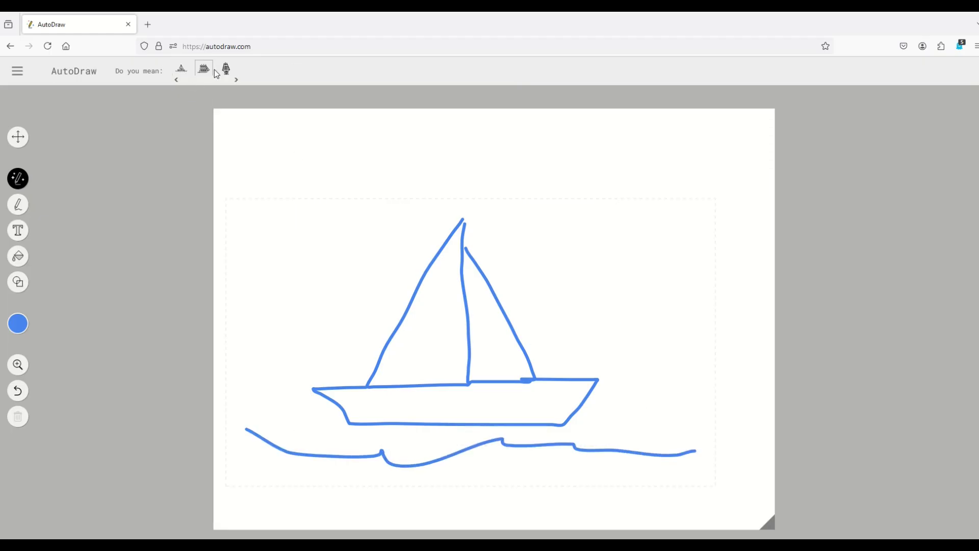
Replace the sketch with the first suggested sailboat and set the whole boat to blue.
{"action": "left_click", "coordinate": [183, 68]}
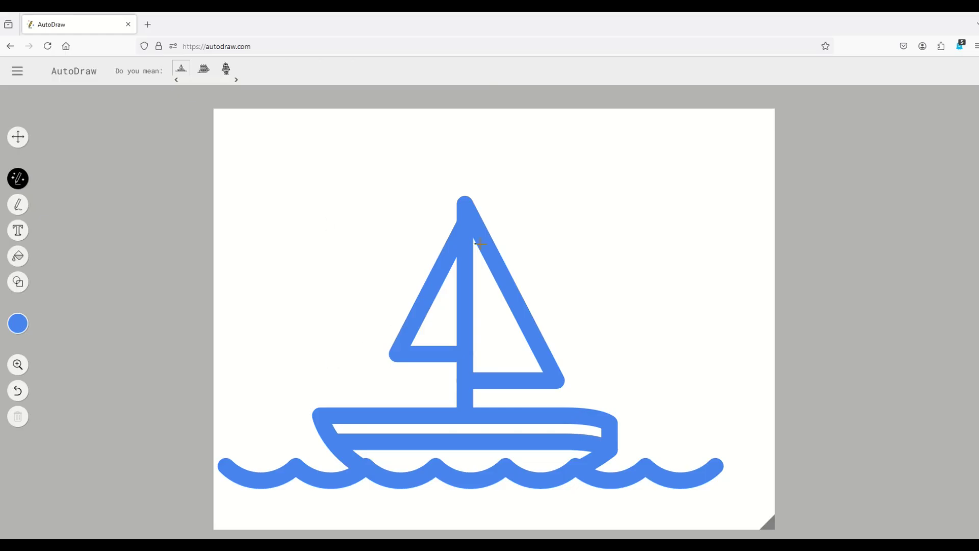
{"action": "left_click", "coordinate": [18, 329]}
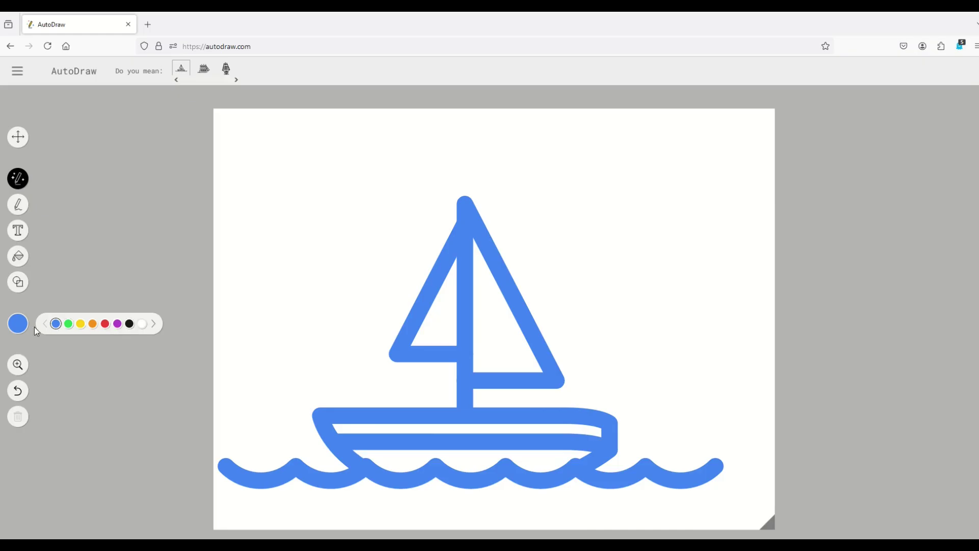
{"action": "key", "text": "ctrl+a"}
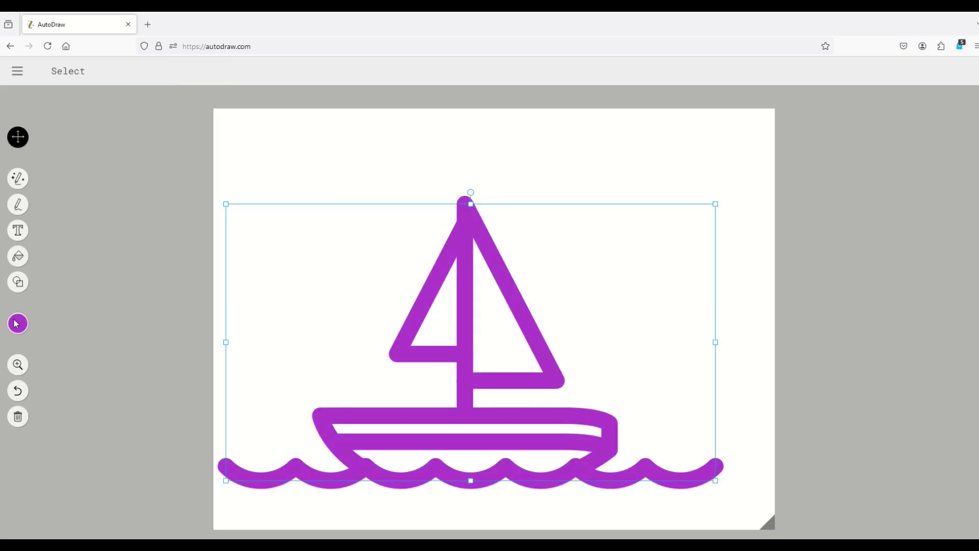
{"action": "mouse_move", "coordinate": [16, 324]}
{"action": "left_click", "coordinate": [55, 327]}
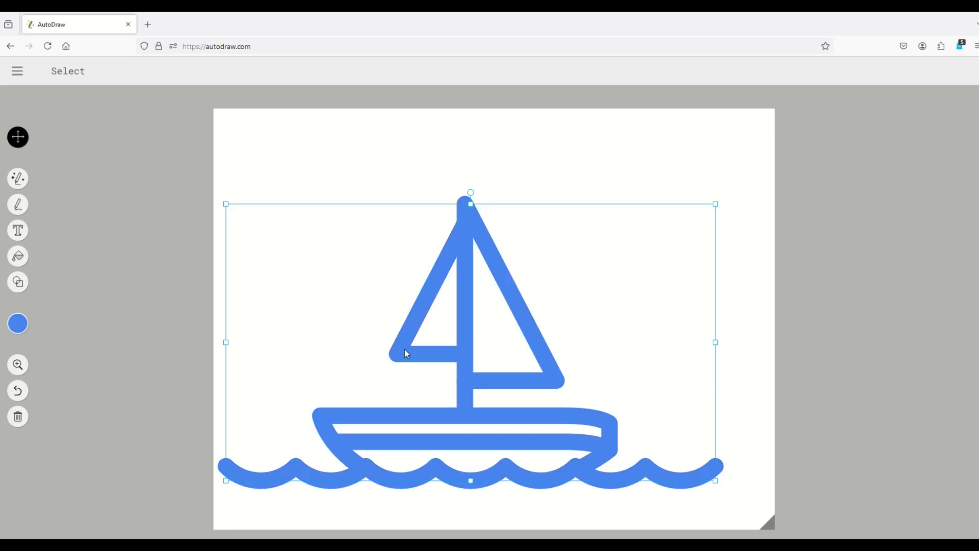
Fill the sails and the hull's stripes with yellow using the Fill tool.
{"action": "left_click", "coordinate": [21, 259]}
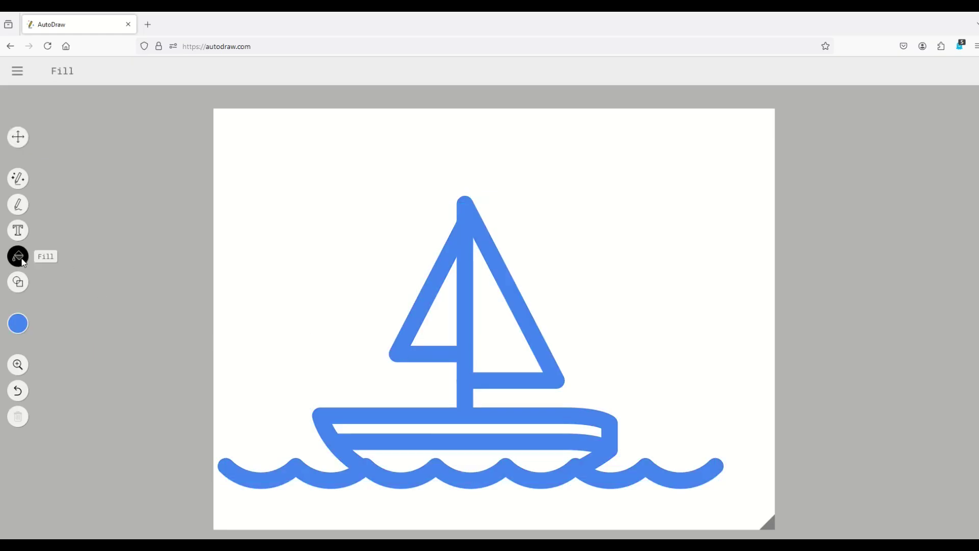
{"action": "mouse_move", "coordinate": [17, 323]}
{"action": "left_click", "coordinate": [80, 325]}
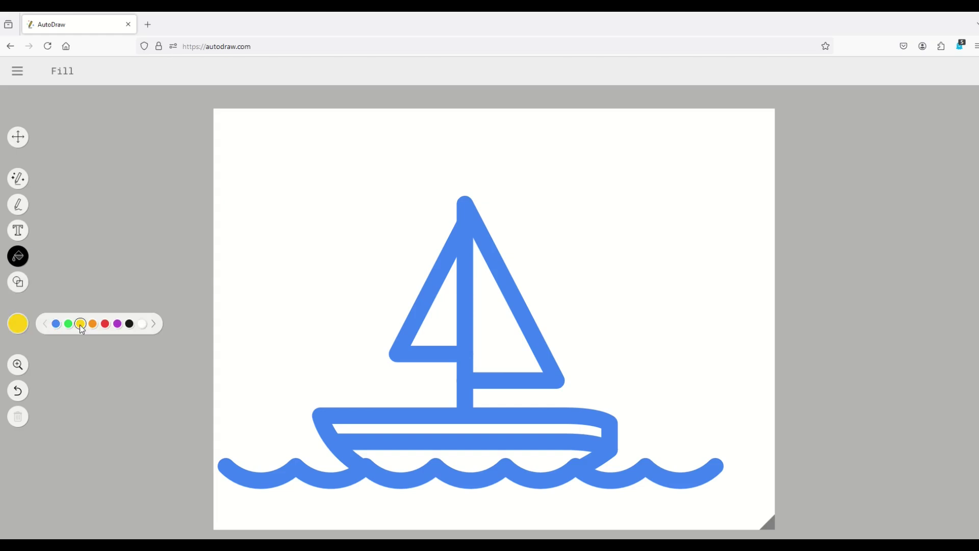
{"action": "left_click", "coordinate": [430, 330]}
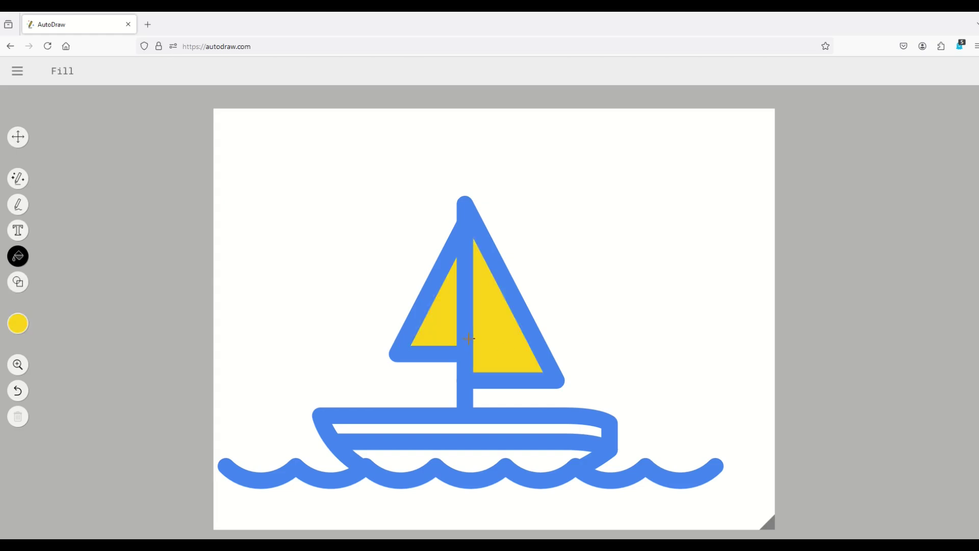
{"action": "left_click", "coordinate": [478, 427]}
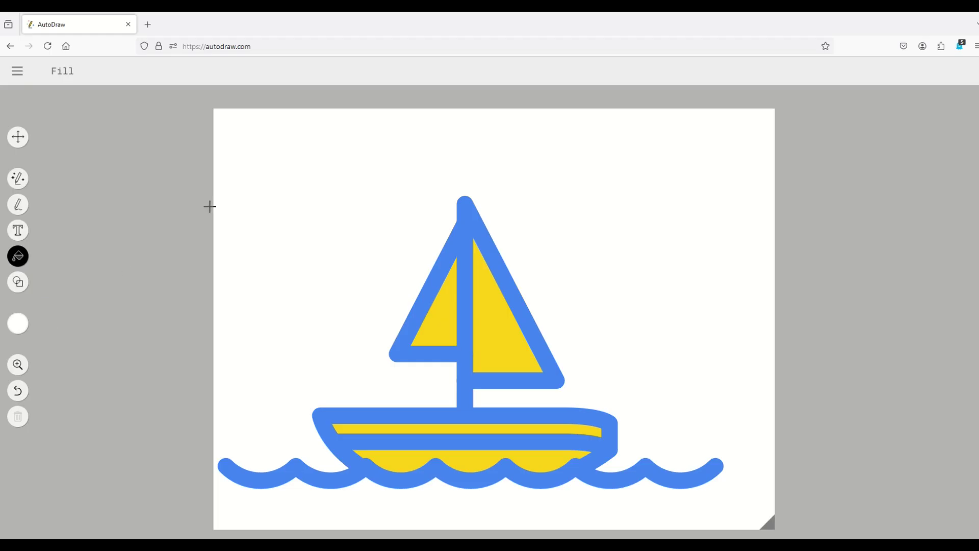
Fill the background green, then refill it white.
{"action": "mouse_move", "coordinate": [25, 324]}
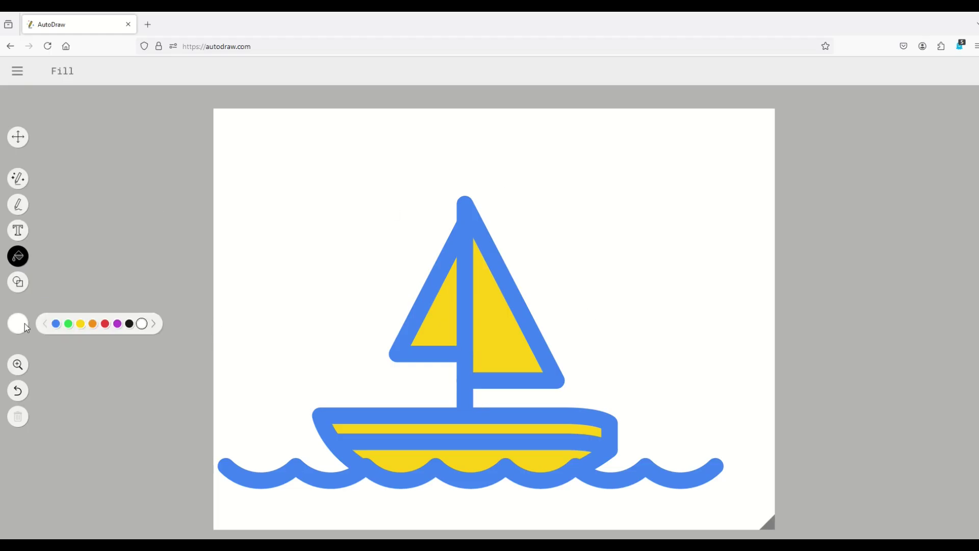
{"action": "left_click", "coordinate": [68, 324]}
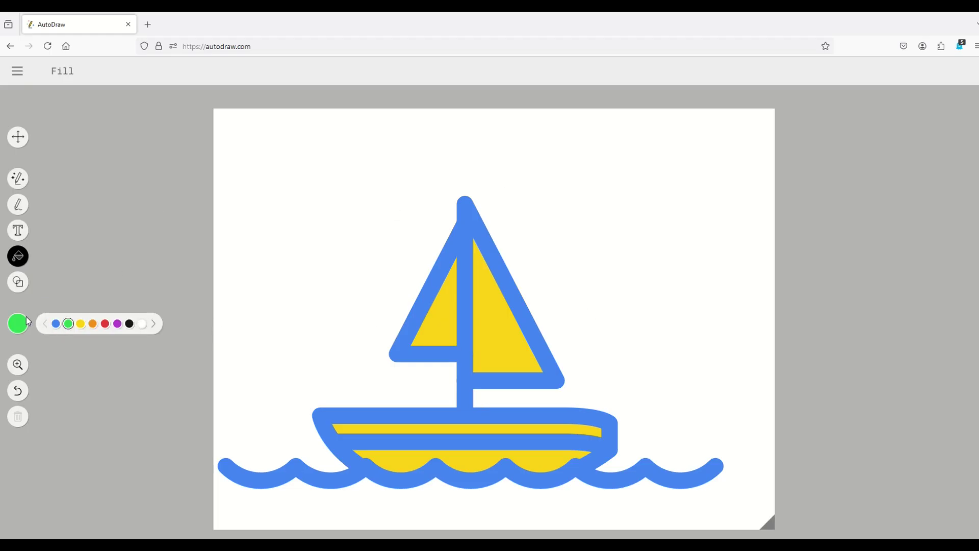
{"action": "left_click", "coordinate": [292, 242]}
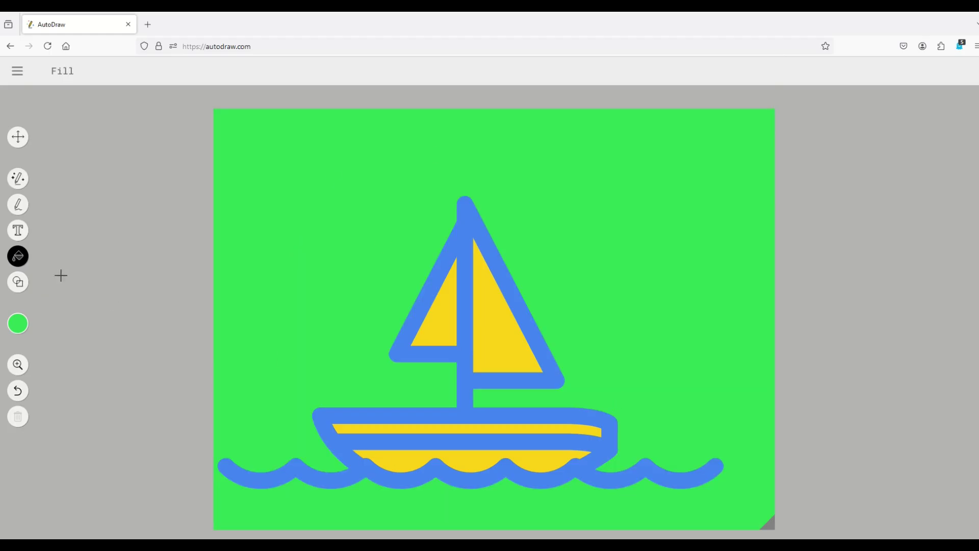
{"action": "mouse_move", "coordinate": [19, 327]}
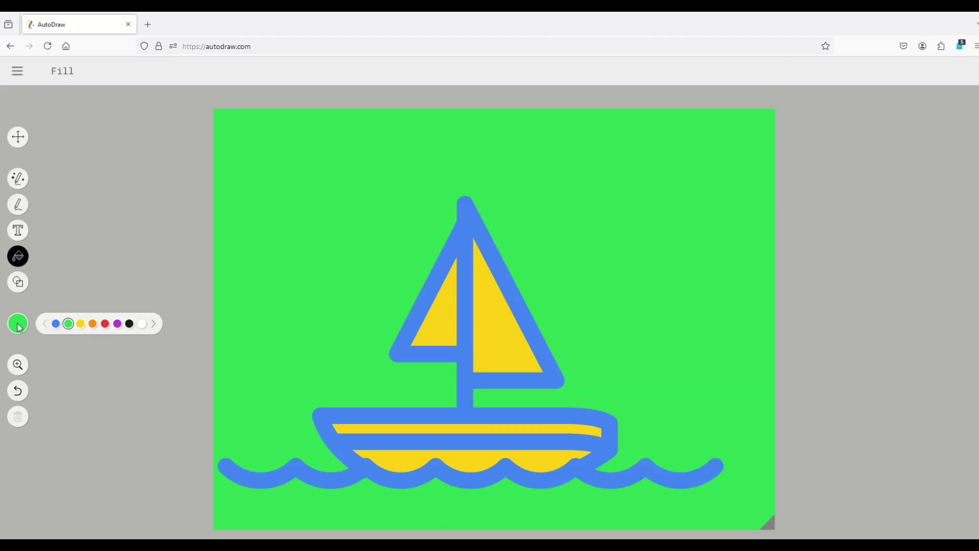
{"action": "left_click", "coordinate": [142, 324]}
{"action": "left_click", "coordinate": [258, 309]}
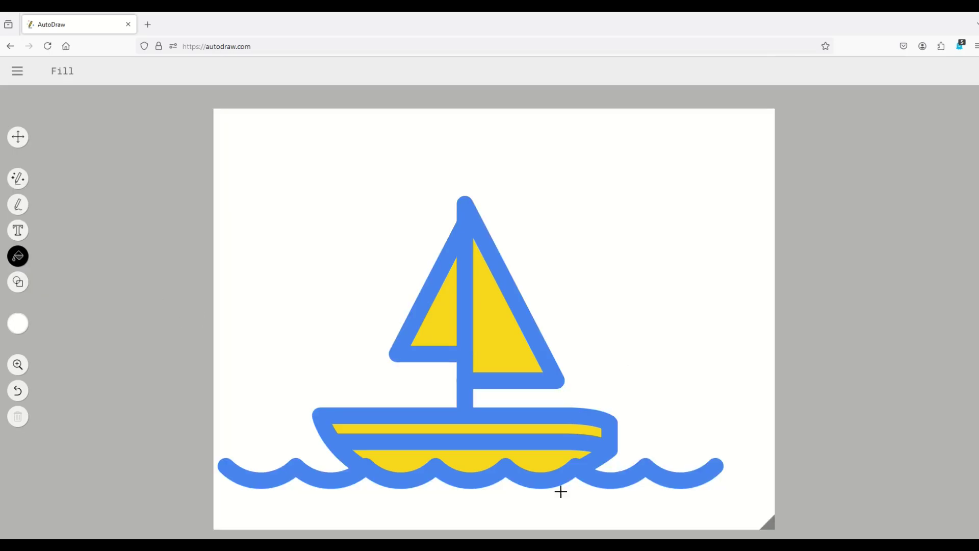
Start over on a blank landscape page from the main menu.
{"action": "left_click", "coordinate": [17, 71]}
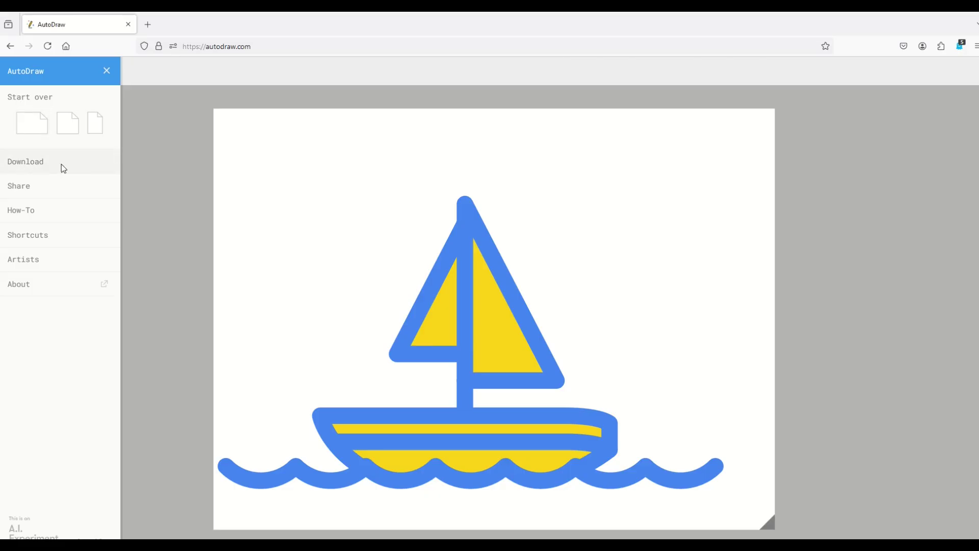
{"action": "left_click", "coordinate": [315, 262]}
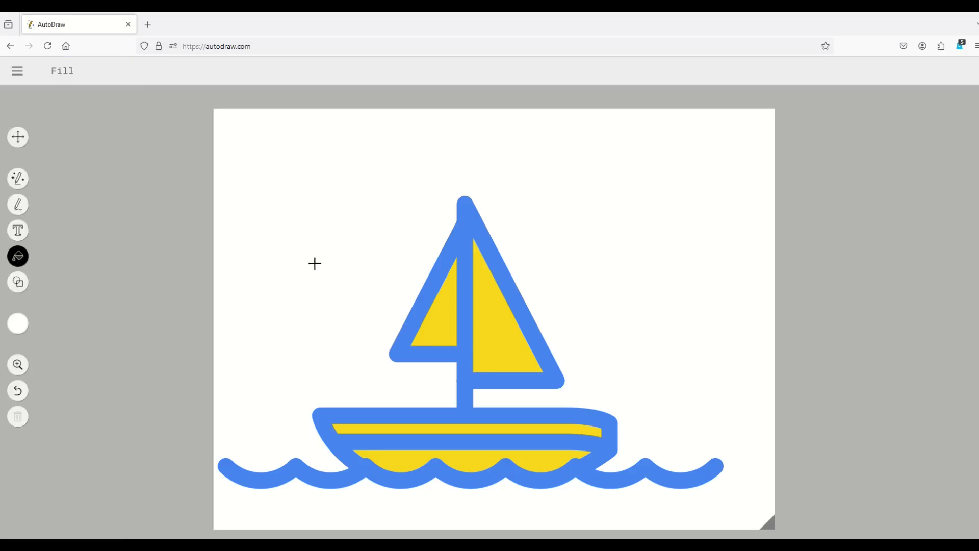
{"action": "left_click", "coordinate": [17, 73]}
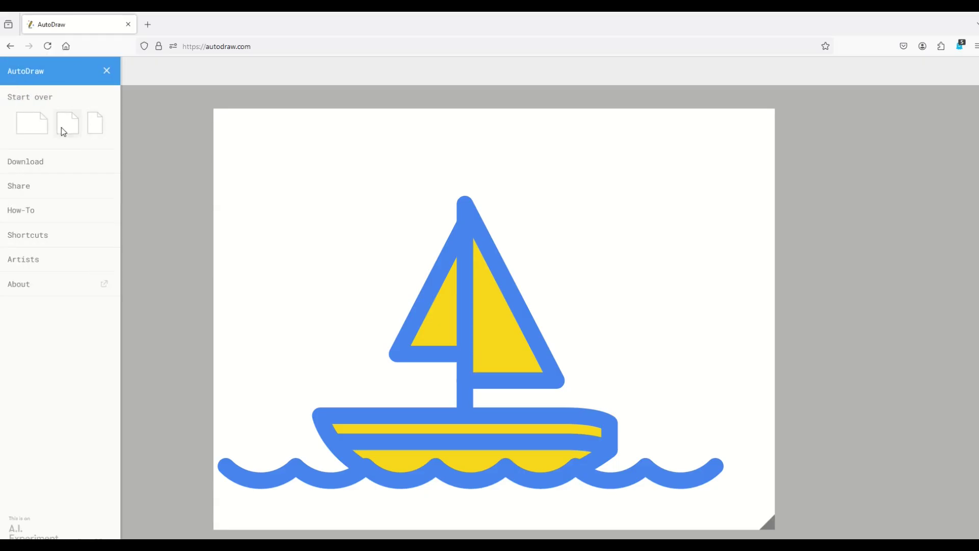
{"action": "left_click", "coordinate": [32, 126]}
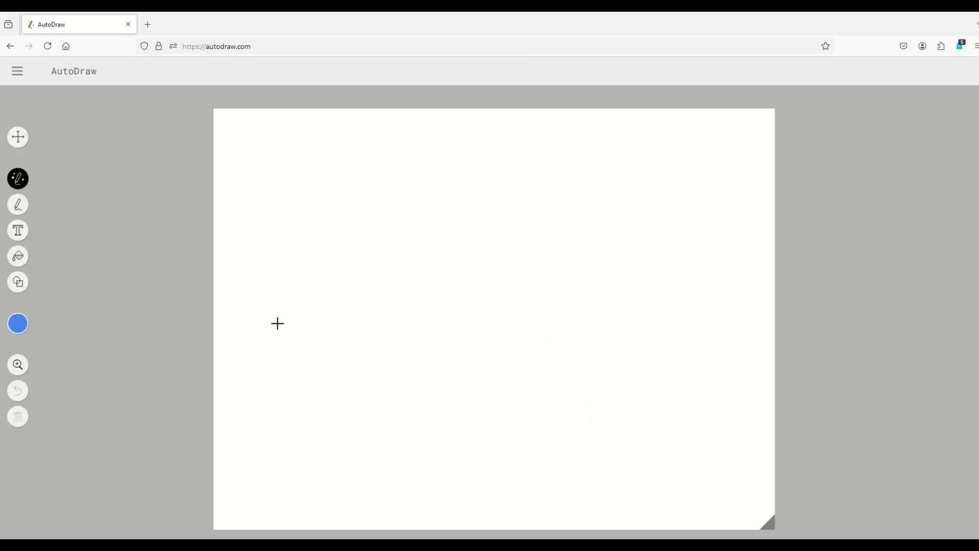
Sketch a car body freehand with a rear wheel and a roof window.
{"action": "mouse_move", "coordinate": [284, 317]}
{"action": "left_mouse_down"}
{"action": "mouse_move", "coordinate": [440, 247]}
{"action": "mouse_move", "coordinate": [561, 298]}
{"action": "mouse_move", "coordinate": [656, 310]}
{"action": "mouse_move", "coordinate": [644, 350]}
{"action": "mouse_move", "coordinate": [560, 336]}
{"action": "mouse_move", "coordinate": [479, 354]}
{"action": "mouse_move", "coordinate": [365, 337]}
{"action": "mouse_move", "coordinate": [278, 351]}
{"action": "mouse_move", "coordinate": [260, 324]}
{"action": "mouse_move", "coordinate": [290, 320]}
{"action": "mouse_move", "coordinate": [352, 367]}
{"action": "mouse_move", "coordinate": [345, 340]}
{"action": "left_mouse_up"}
{"action": "mouse_move", "coordinate": [507, 339]}
{"action": "left_mouse_down"}
{"action": "mouse_move", "coordinate": [533, 340]}
{"action": "mouse_move", "coordinate": [555, 371]}
{"action": "mouse_move", "coordinate": [513, 371]}
{"action": "mouse_move", "coordinate": [519, 334]}
{"action": "left_mouse_up"}
{"action": "mouse_move", "coordinate": [433, 259]}
{"action": "left_mouse_down"}
{"action": "mouse_move", "coordinate": [438, 293]}
{"action": "mouse_move", "coordinate": [520, 299]}
{"action": "mouse_move", "coordinate": [502, 282]}
{"action": "mouse_move", "coordinate": [433, 260]}
{"action": "left_mouse_up"}
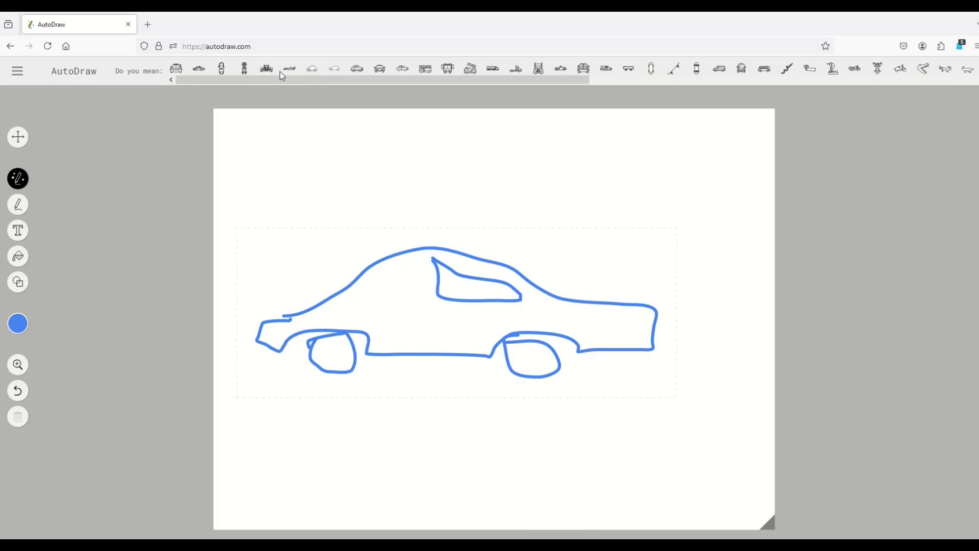
Try suggested car drawings, including police and Formula-1, settling on the side-view sedan.
{"action": "left_click", "coordinate": [308, 71]}
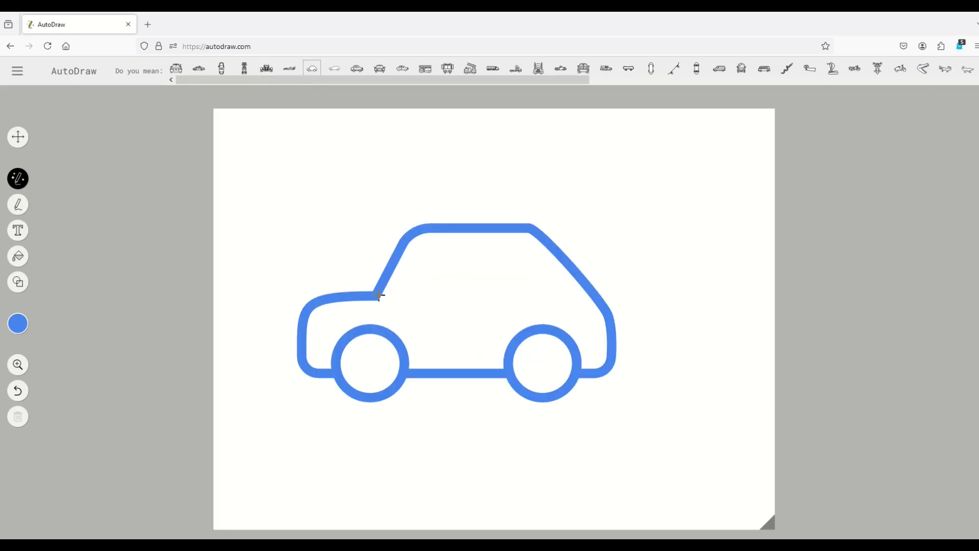
{"action": "left_click", "coordinate": [178, 67]}
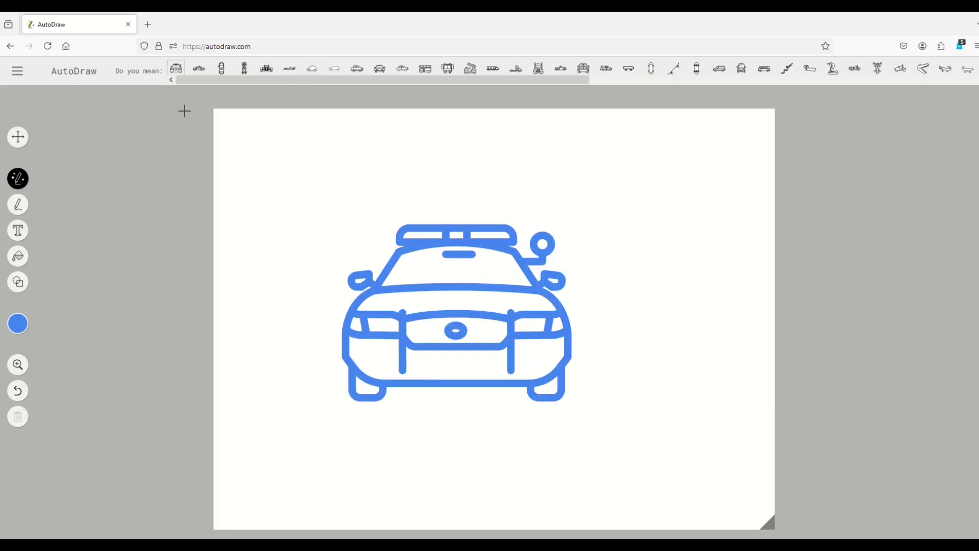
{"action": "left_click", "coordinate": [199, 68]}
{"action": "left_click", "coordinate": [266, 69]}
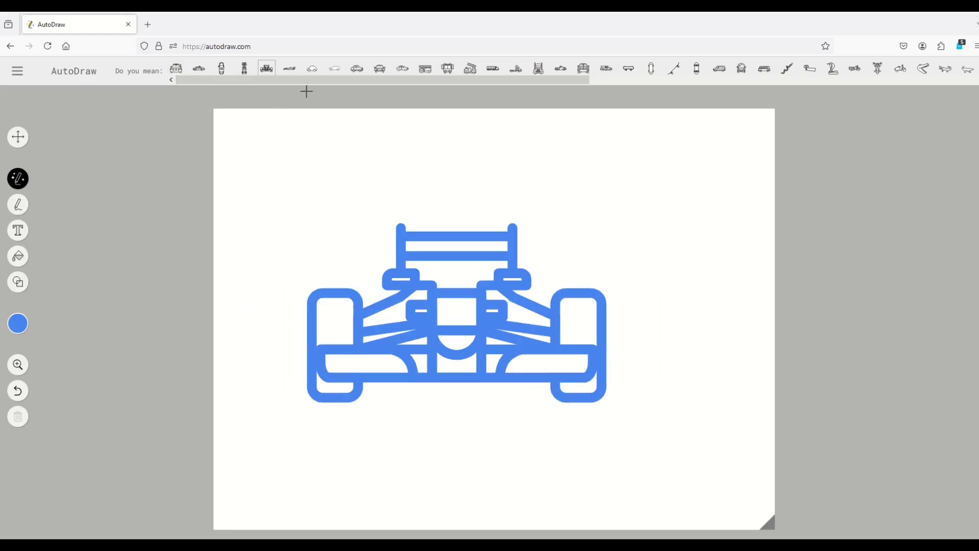
{"action": "left_click", "coordinate": [379, 69]}
{"action": "left_click", "coordinate": [403, 70]}
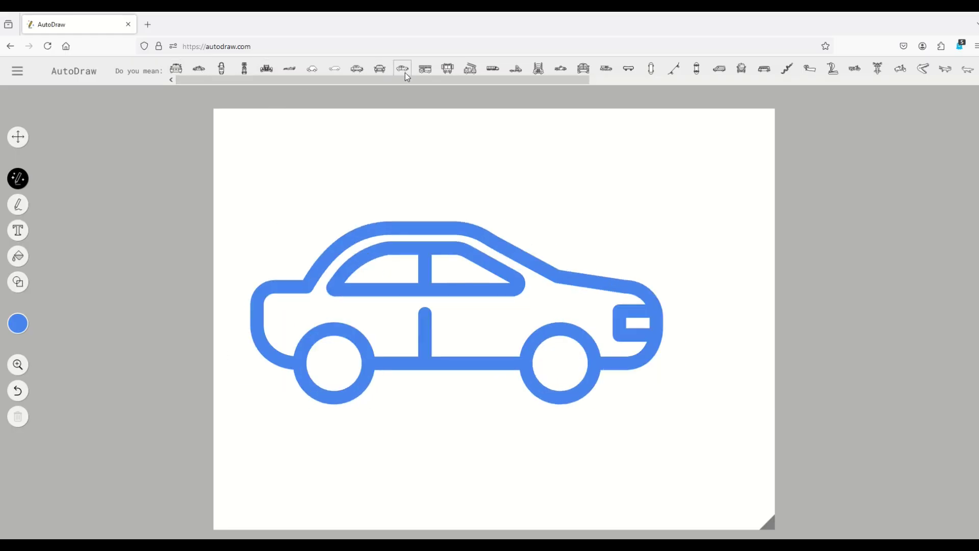
Add the text 'happy birthday' above the car with the Type tool.
{"action": "left_click", "coordinate": [21, 232]}
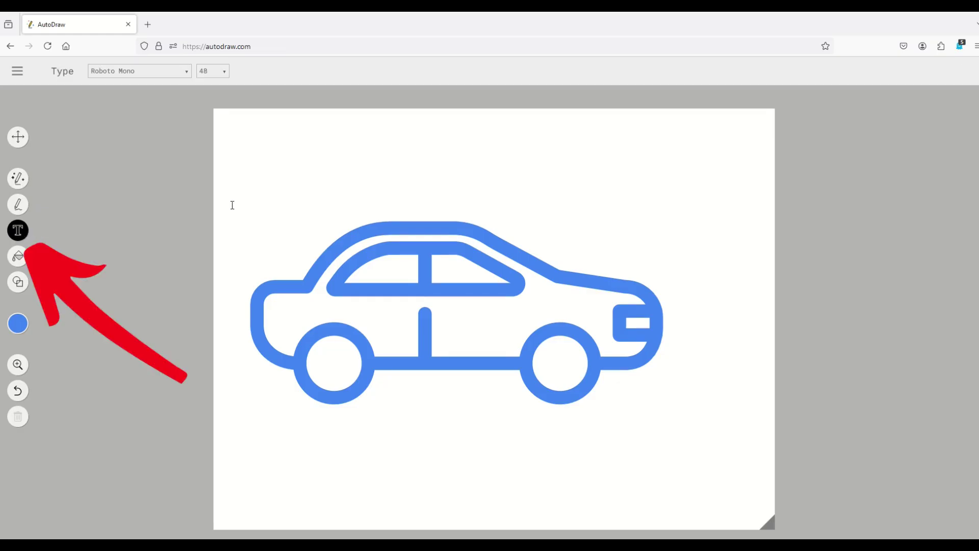
{"action": "left_click", "coordinate": [277, 182]}
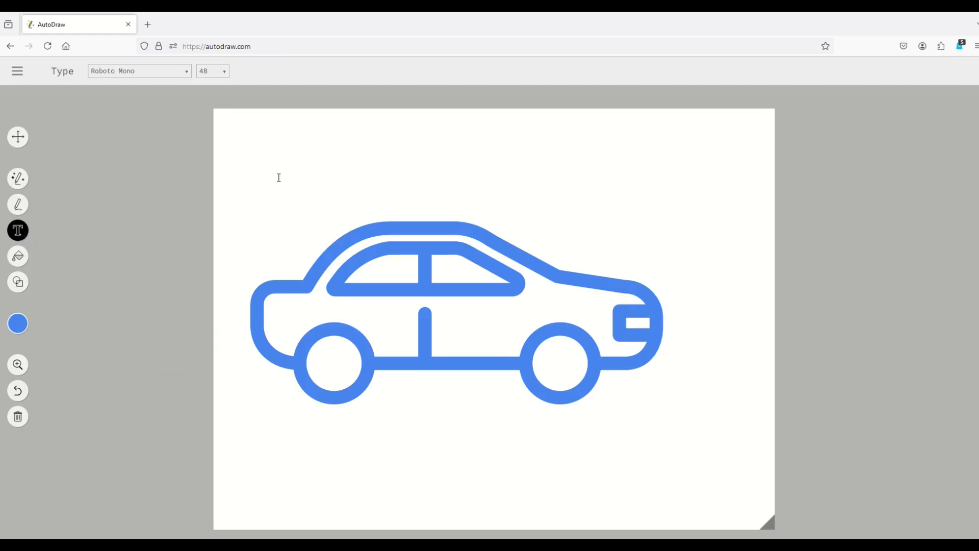
{"action": "type", "text": "happy"}
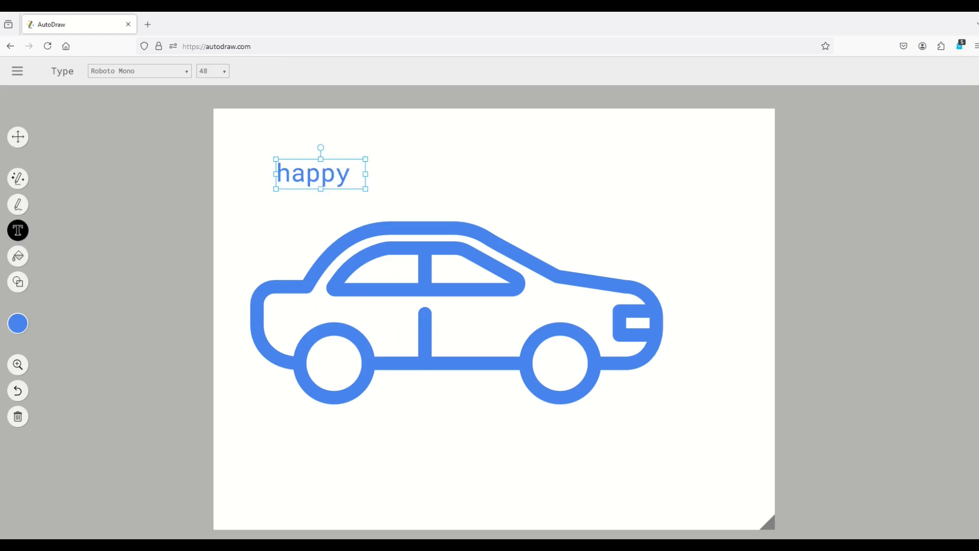
{"action": "type", "text": " birthday"}
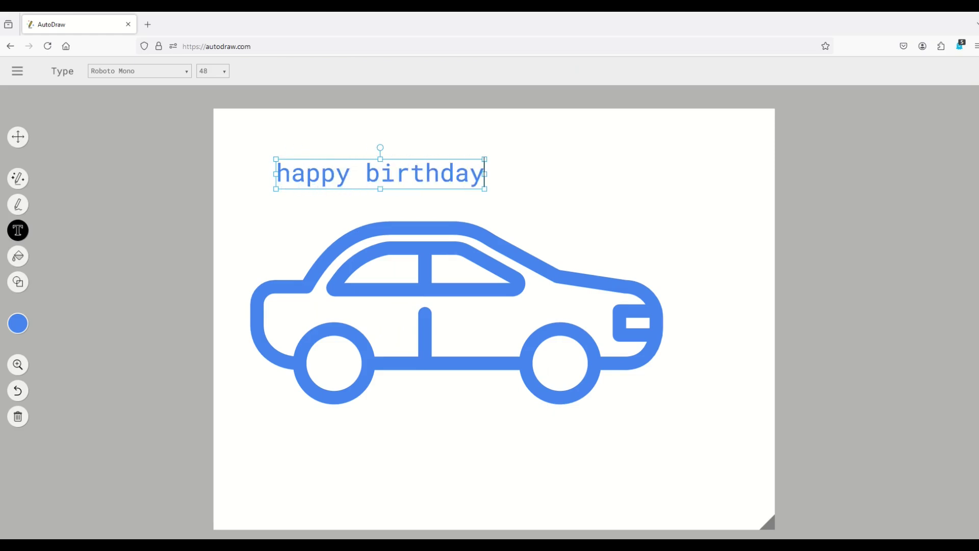
Change the 'happy birthday' text font to Corben.
{"action": "left_click", "coordinate": [138, 71]}
{"action": "left_click", "coordinate": [302, 175]}
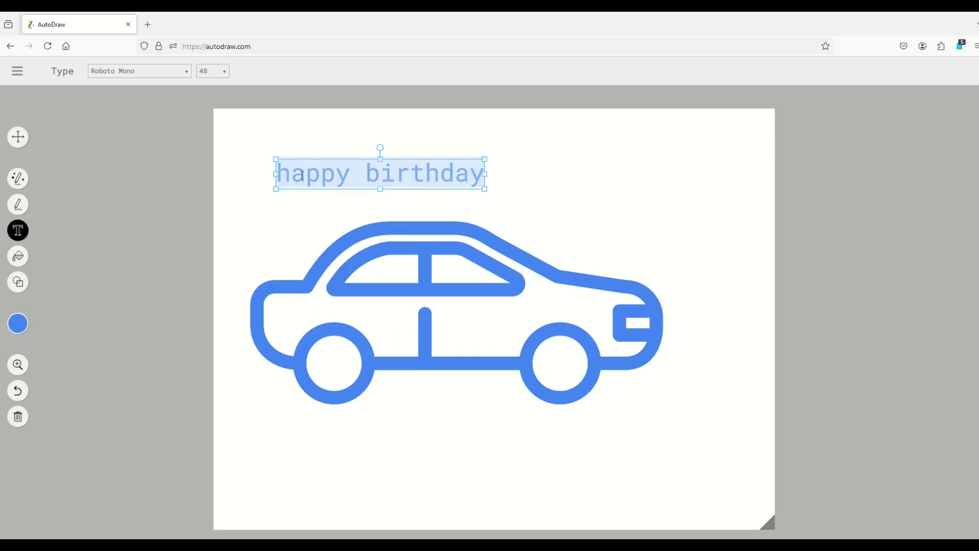
{"action": "left_click", "coordinate": [192, 74]}
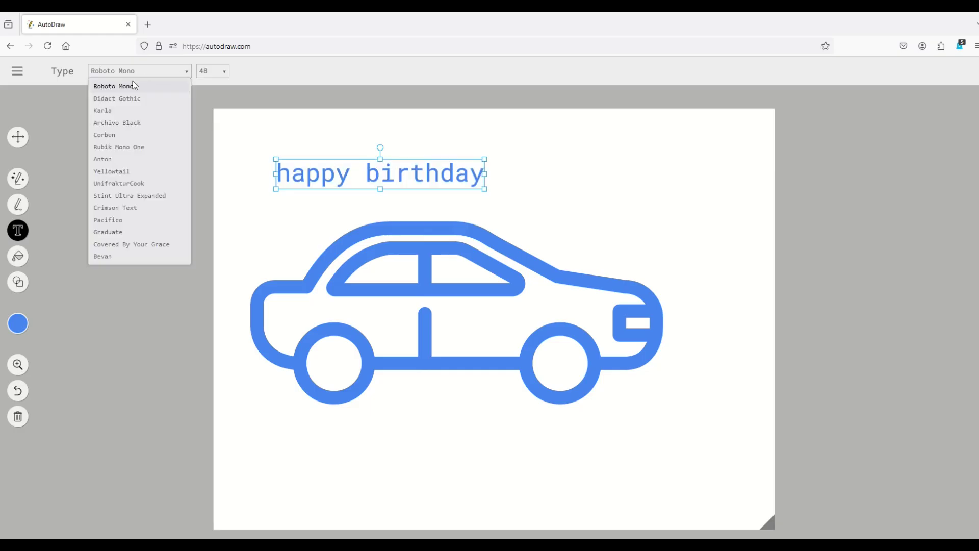
{"action": "left_click", "coordinate": [111, 136]}
{"action": "left_click", "coordinate": [266, 227]}
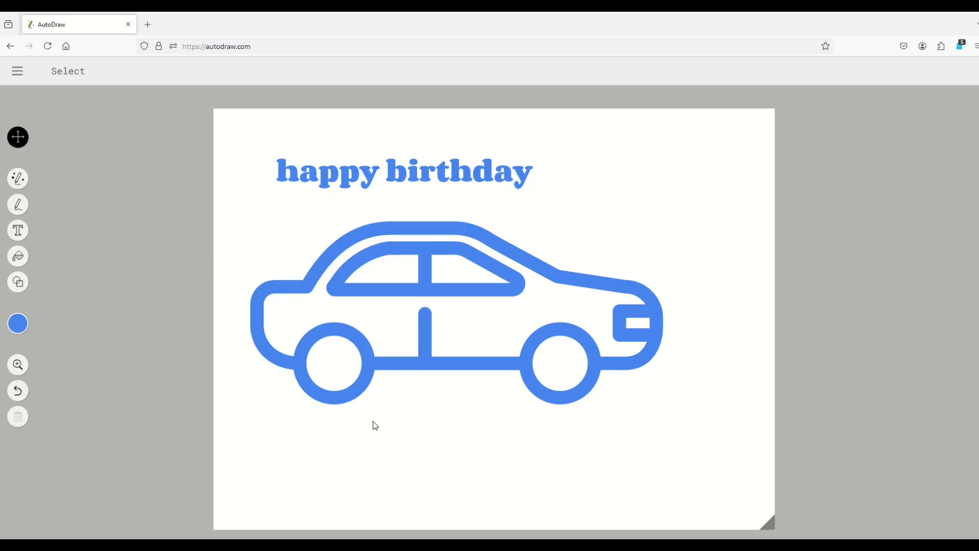
Mirror the sedan horizontally, stretch it slightly wider, and shift it down and right.
{"action": "left_click", "coordinate": [352, 397]}
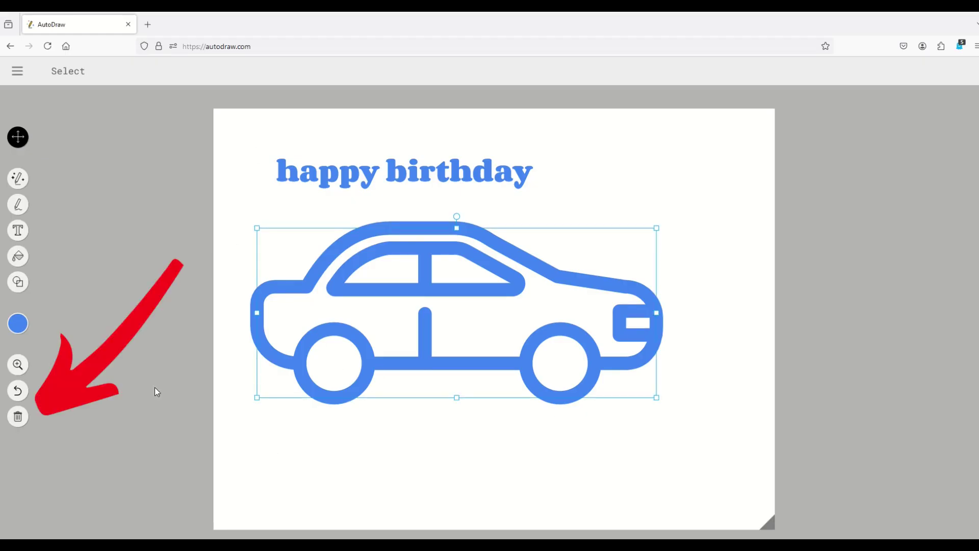
{"action": "left_click", "coordinate": [18, 417]}
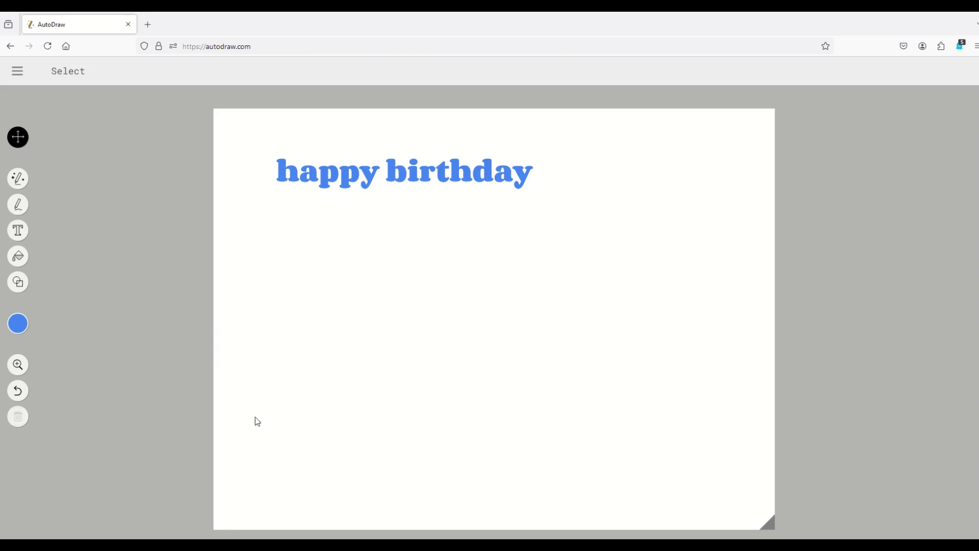
{"action": "key", "text": "ctrl+z"}
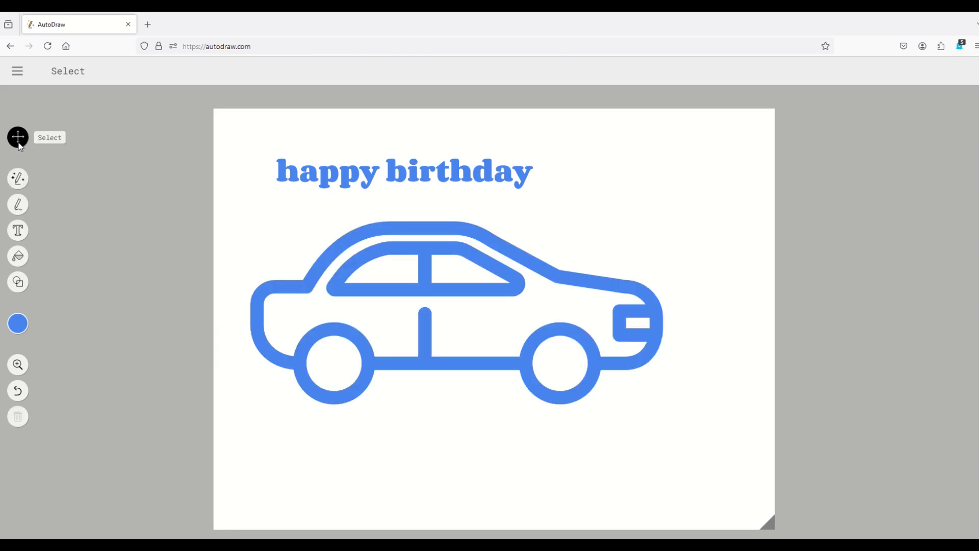
{"action": "left_click", "coordinate": [282, 255]}
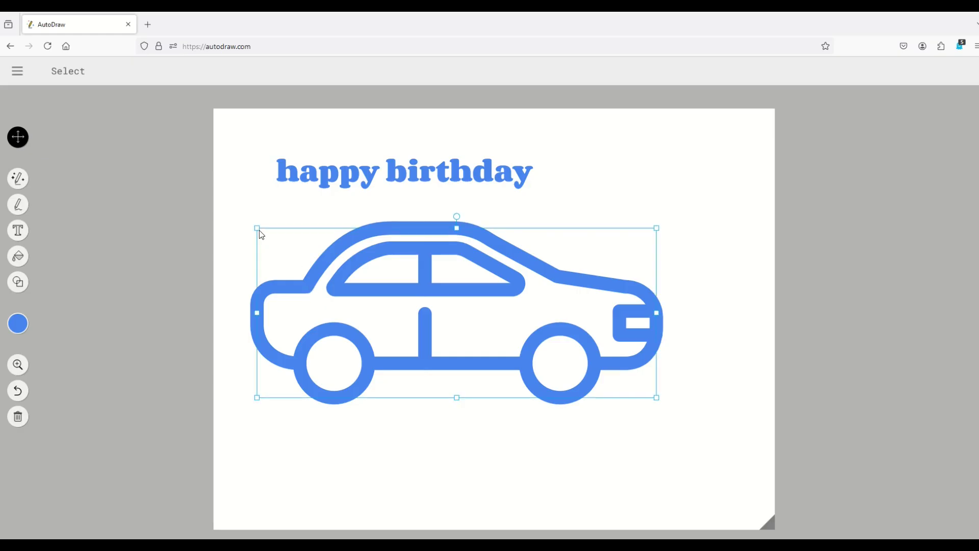
{"action": "left_click_drag", "start_coordinate": [259, 232], "coordinate": [243, 330]}
{"action": "left_click_drag", "start_coordinate": [304, 364], "coordinate": [331, 391]}
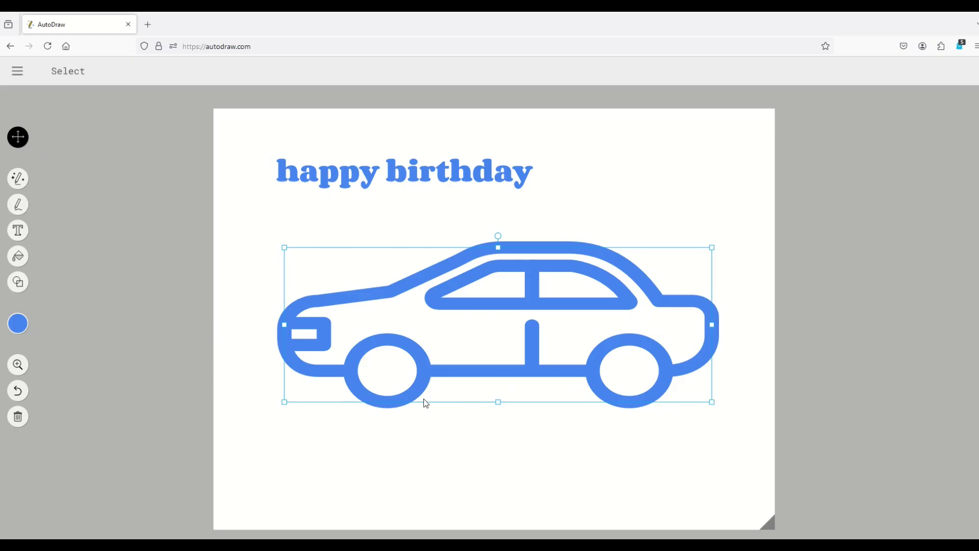